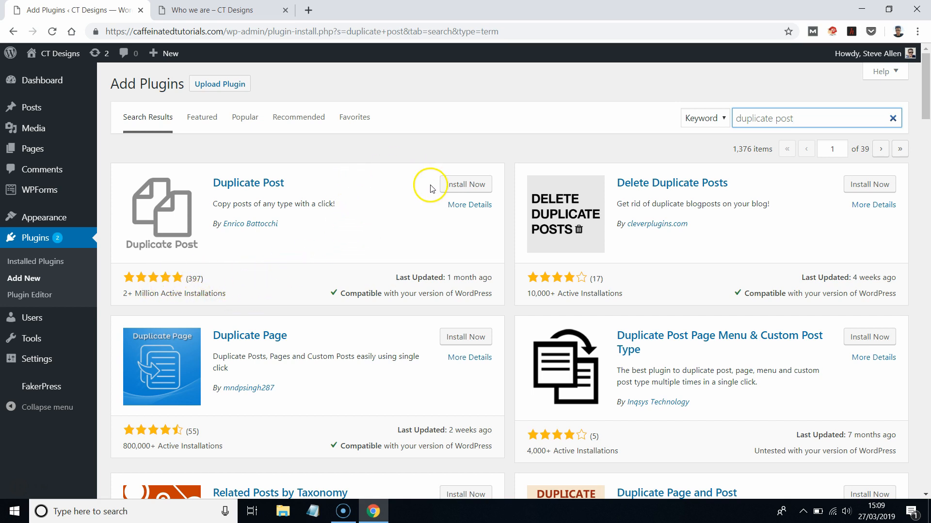
Review the details of the Duplicate Post plugin, then install and activate it.
click(462, 210)
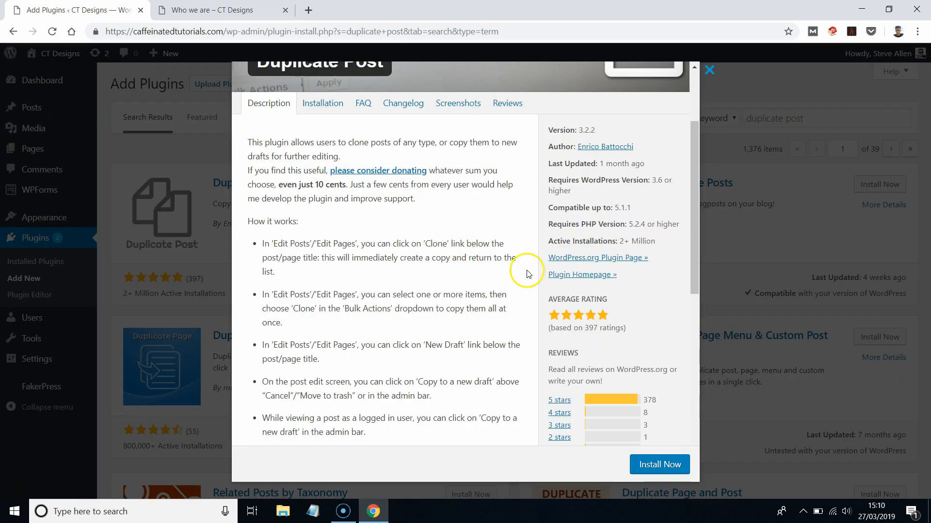
click(661, 465)
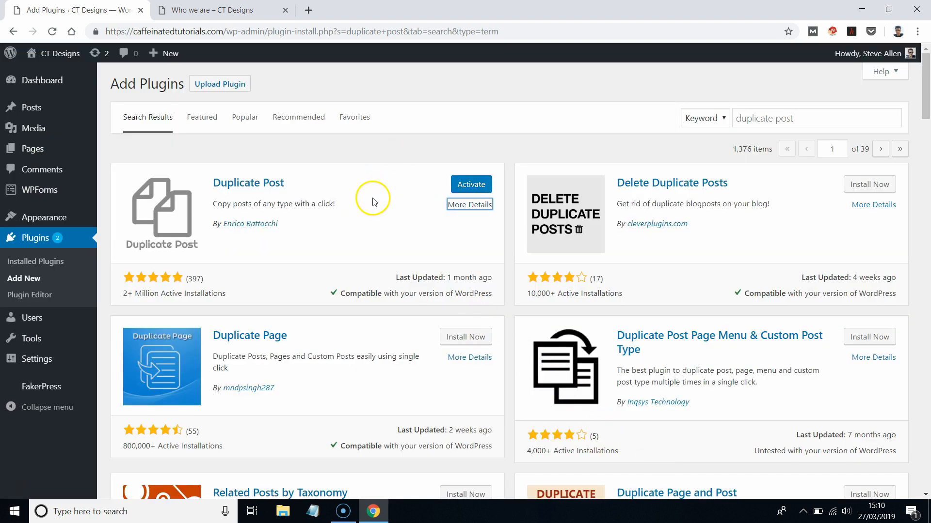
click(459, 184)
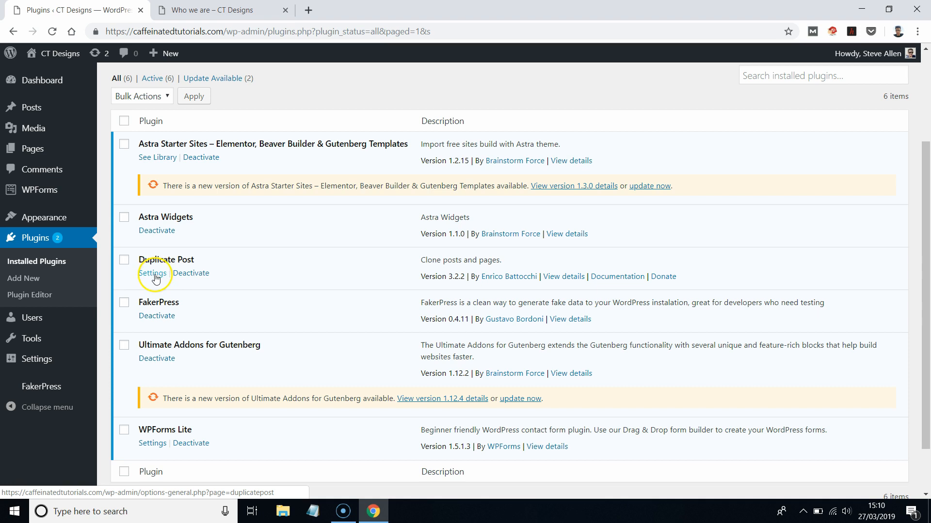
Open the Duplicate Post settings and review the elements to copy, title prefix and suffix, and taxonomy options.
mouse_move(49, 358)
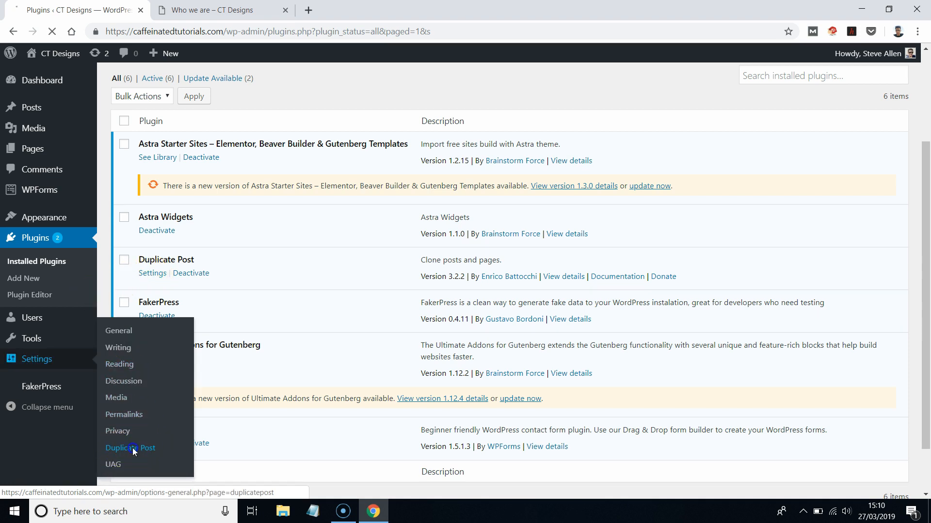
click(131, 448)
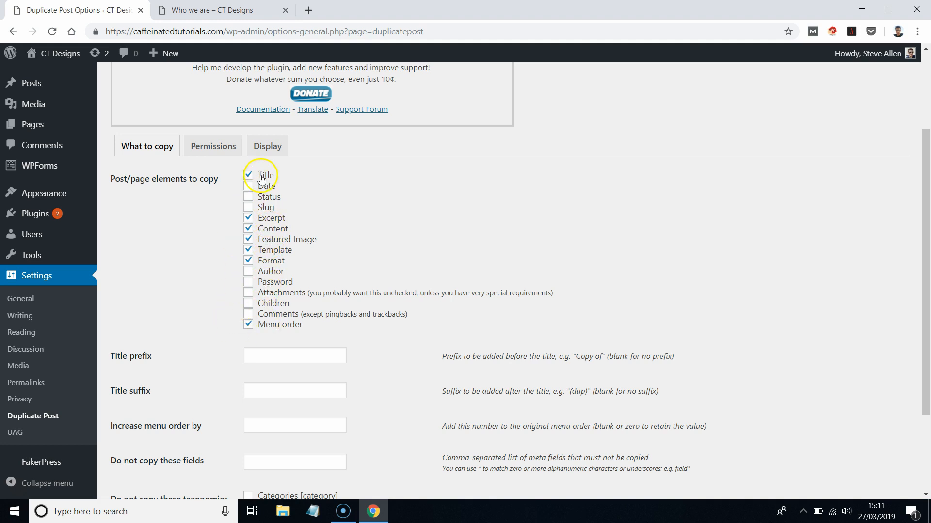
scroll(180, 238, down, 3)
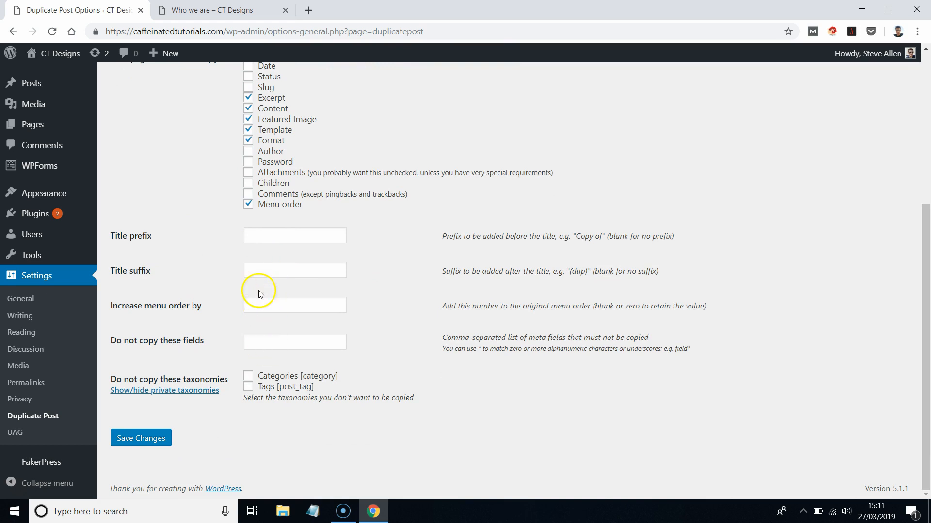
scroll(197, 235, up, 5)
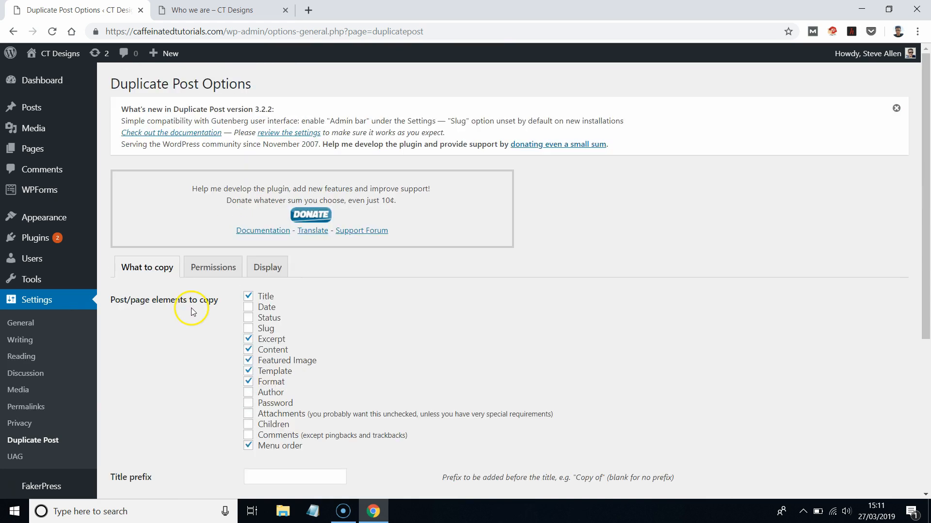
Clone the post "This is an example post" from the list of all posts.
mouse_move(27, 106)
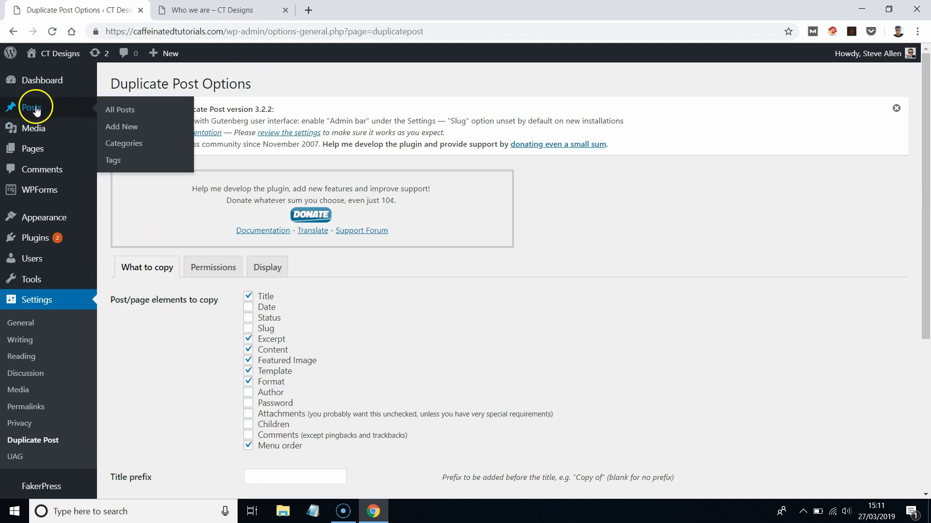
click(126, 115)
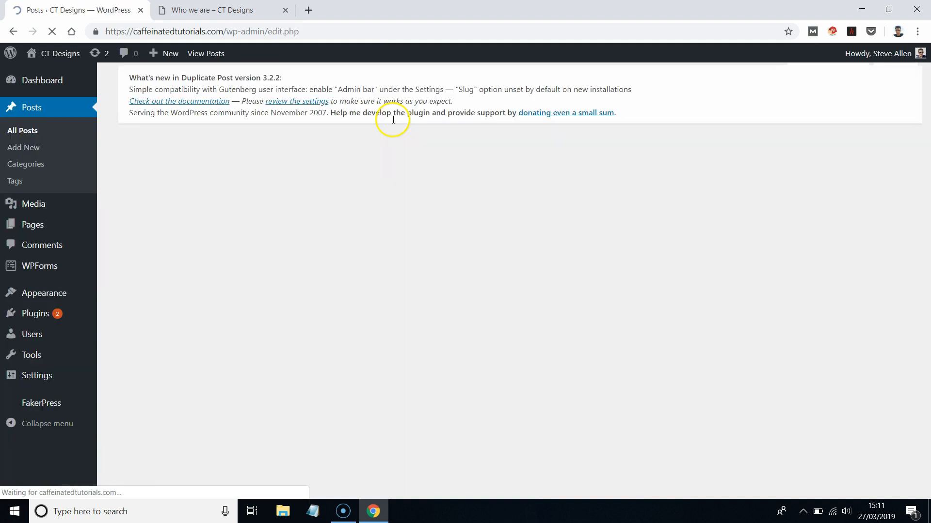
mouse_move(222, 243)
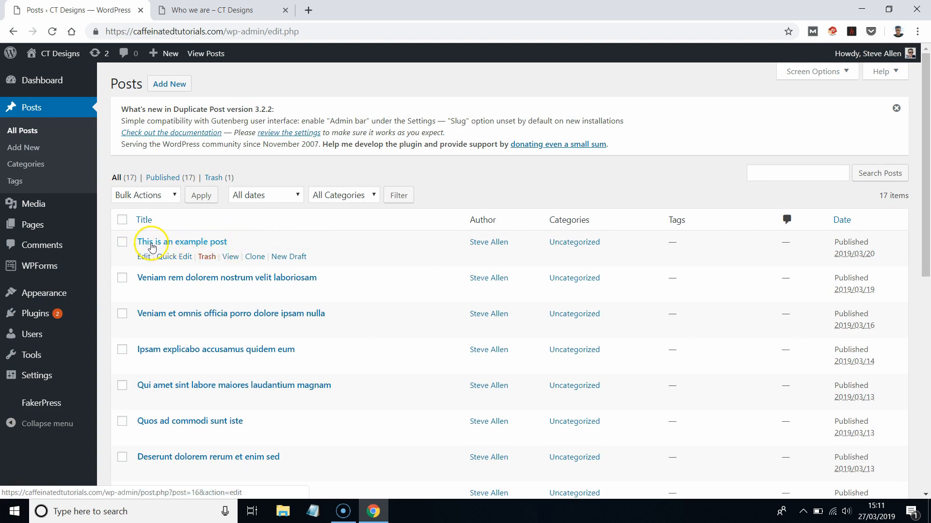
click(258, 260)
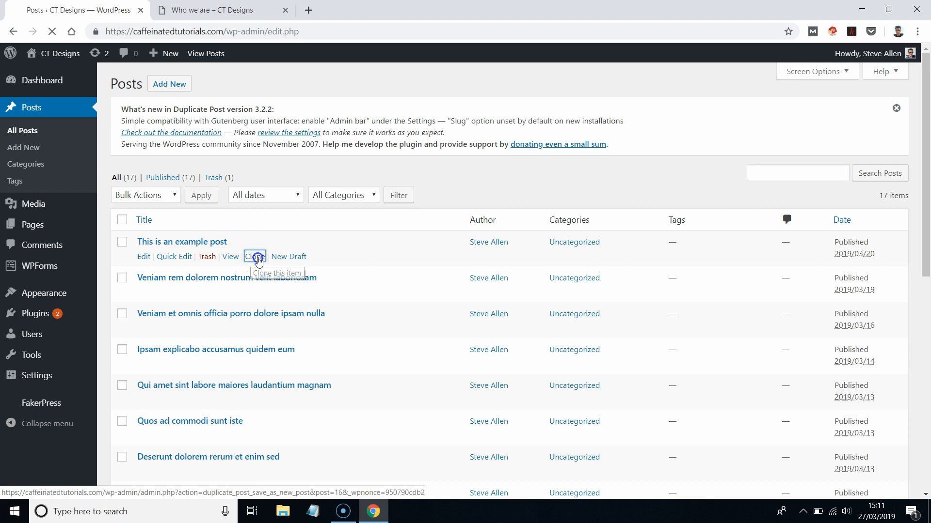
View the published original of "This is an example post" and look through its image, headings, text and quote.
scroll(318, 249, down, 3)
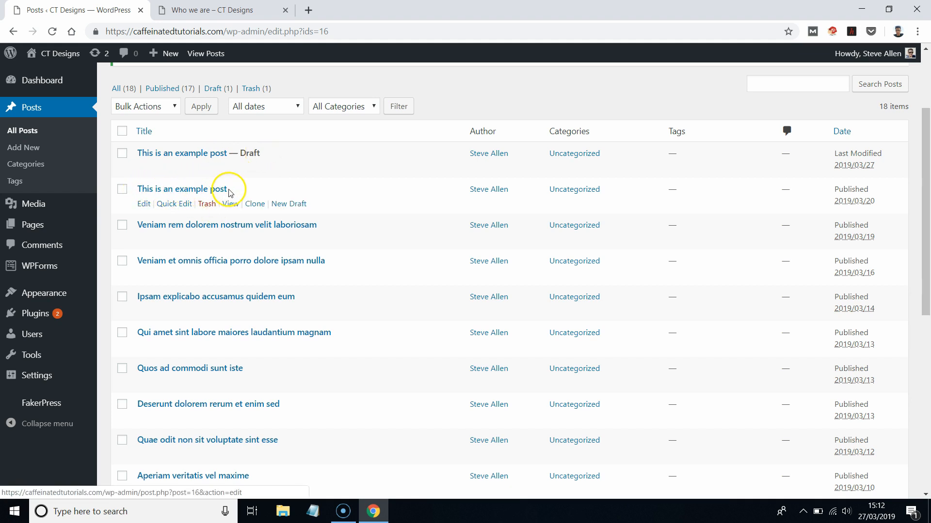
click(229, 203)
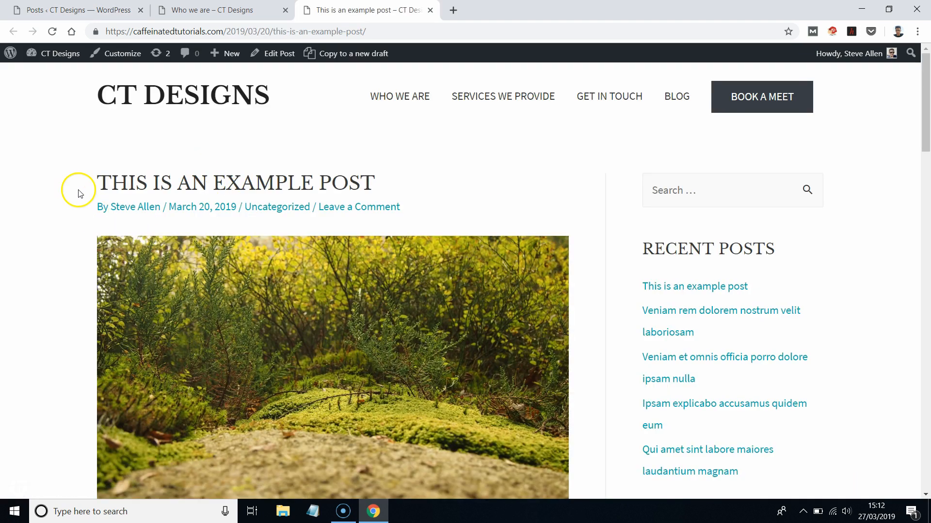
scroll(57, 189, down, 9)
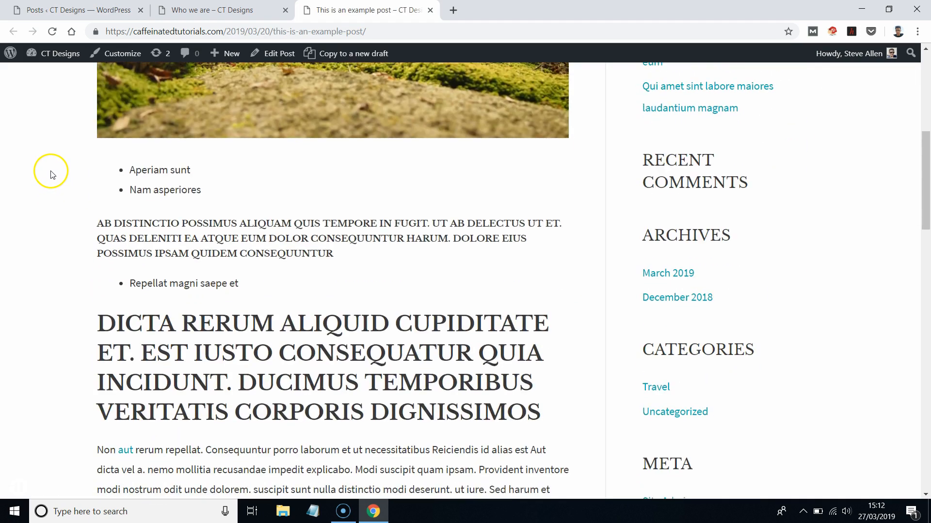
scroll(49, 171, up, 3)
scroll(68, 182, down, 2)
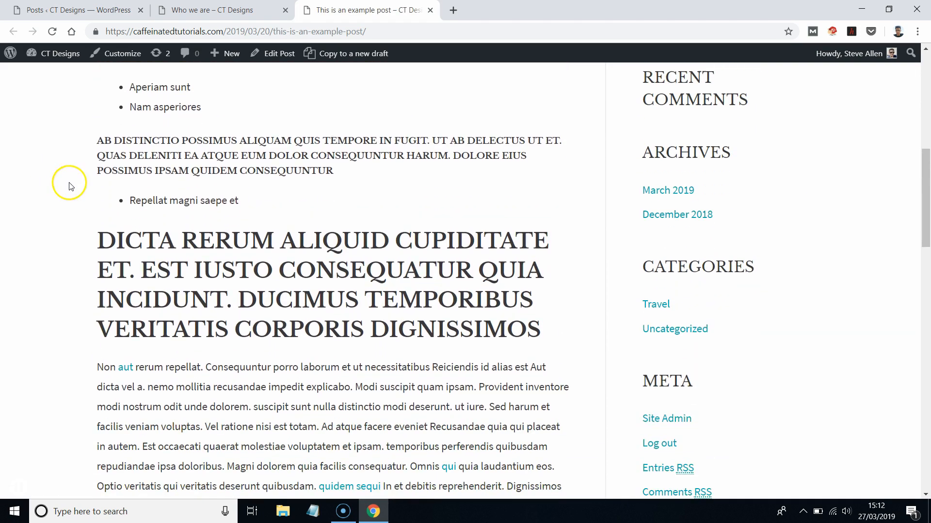
scroll(69, 183, up, 1)
scroll(384, 253, down, 10)
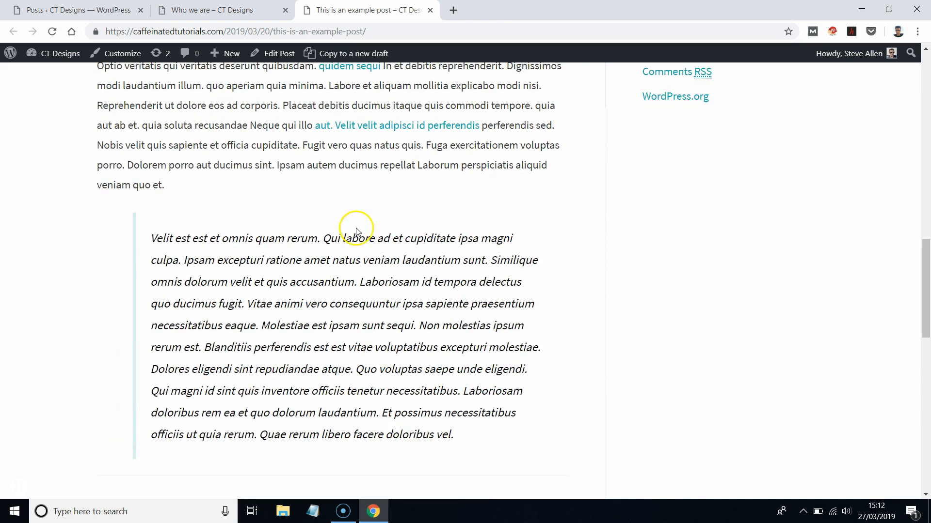
Return to the posts list and preview the draft copy of "This is an example post" to compare its content.
key(ctrl+1)
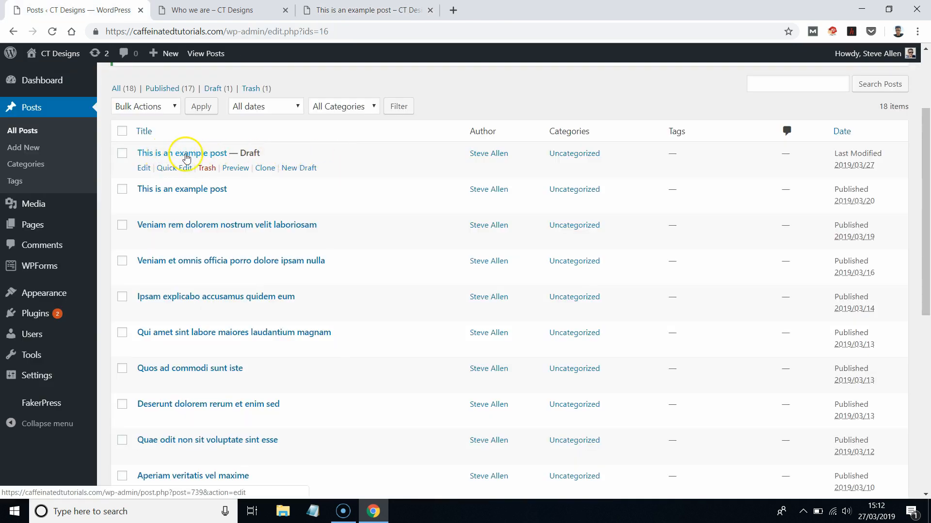
click(236, 169)
scroll(60, 189, down, 9)
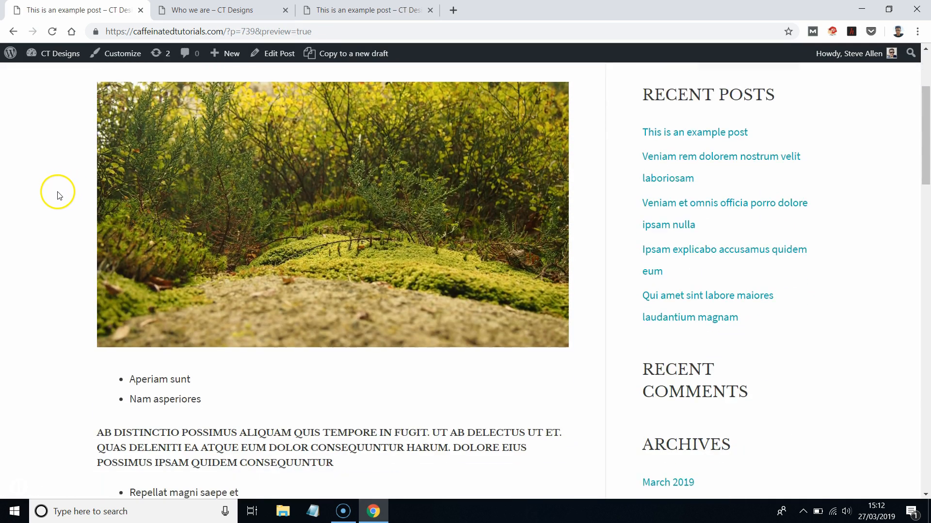
scroll(61, 188, down, 6)
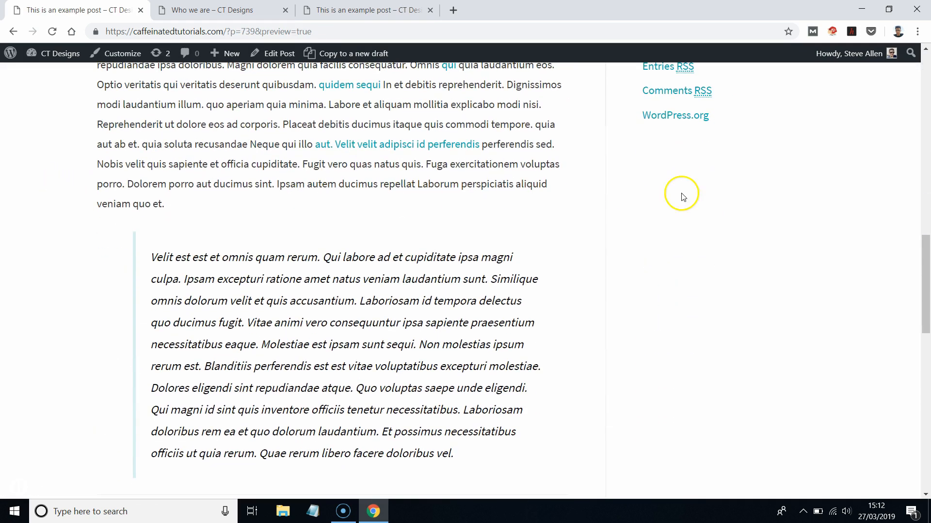
scroll(918, 252, down, 9)
scroll(609, 260, up, 10)
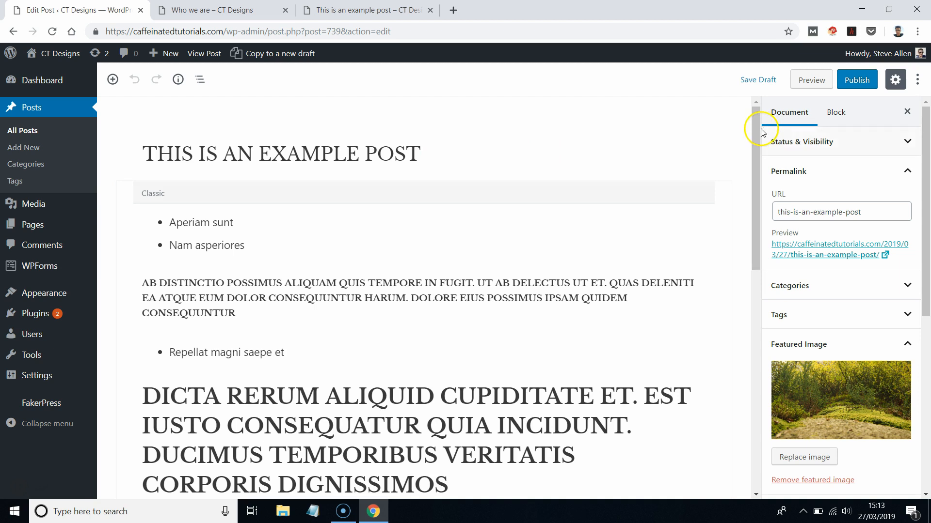
Examine the cloned post's content and its permalink URL in the post editor.
drag(755, 138, 752, 377)
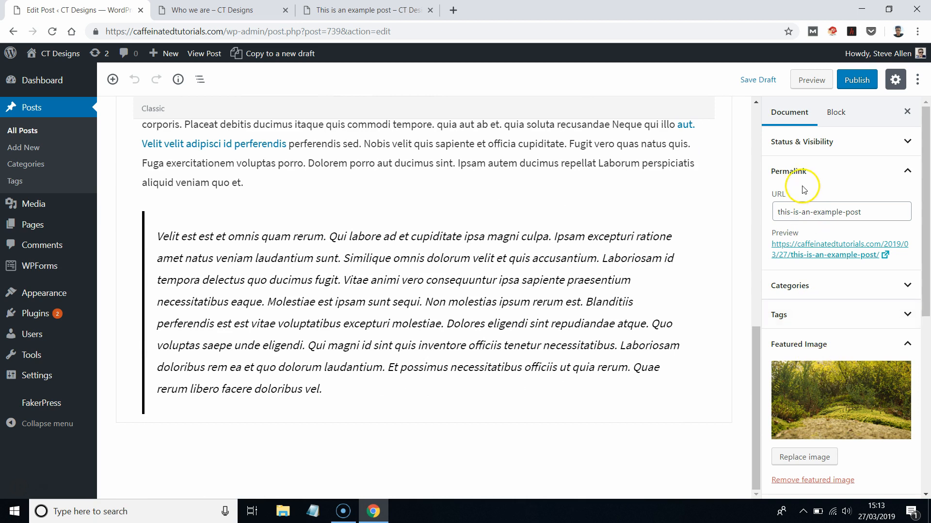
drag(775, 215, 867, 222)
click(867, 214)
scroll(460, 221, up, 10)
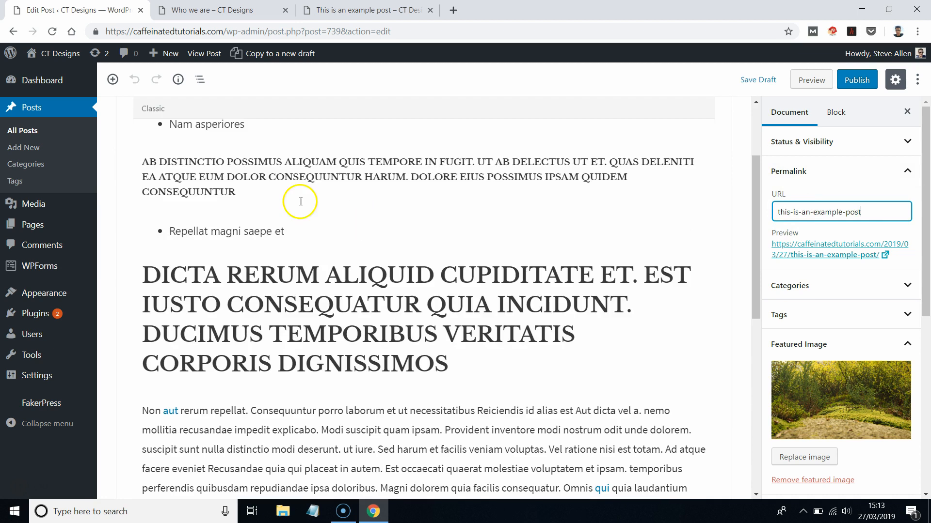
scroll(194, 213, up, 3)
scroll(349, 247, down, 7)
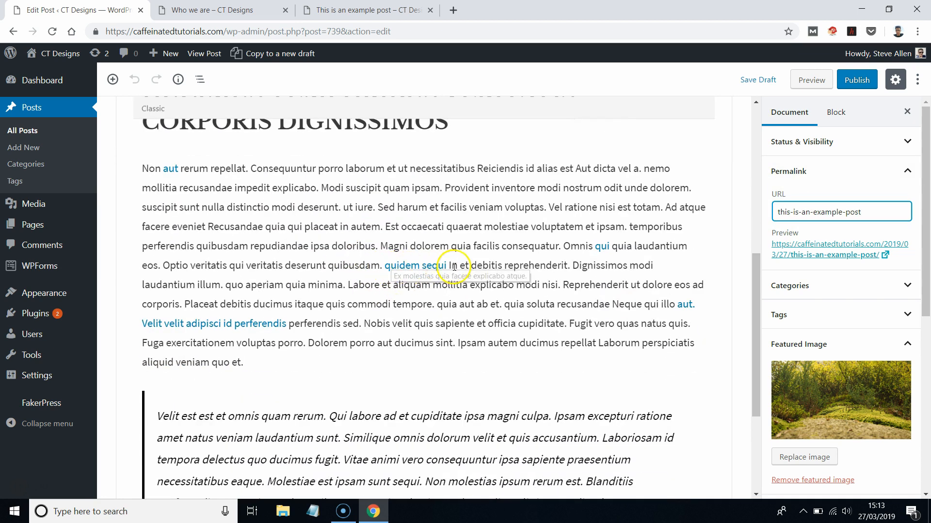
scroll(291, 291, up, 4)
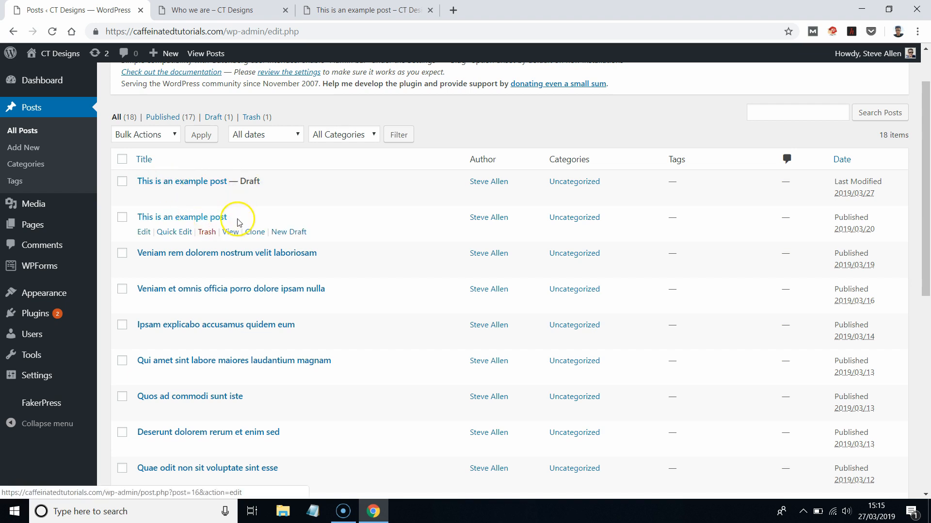
Reopen the draft copy of "This is an example post" for editing and look over its title and body.
click(143, 197)
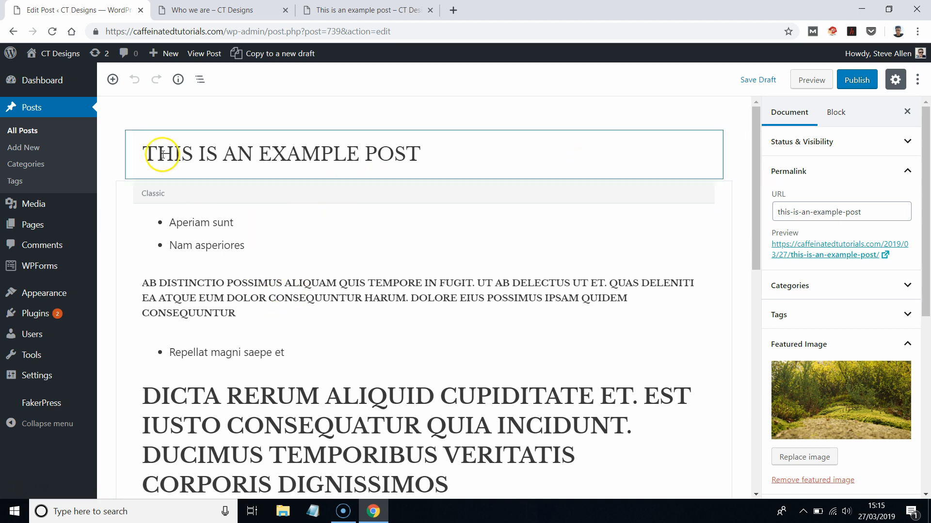
scroll(288, 219, down, 4)
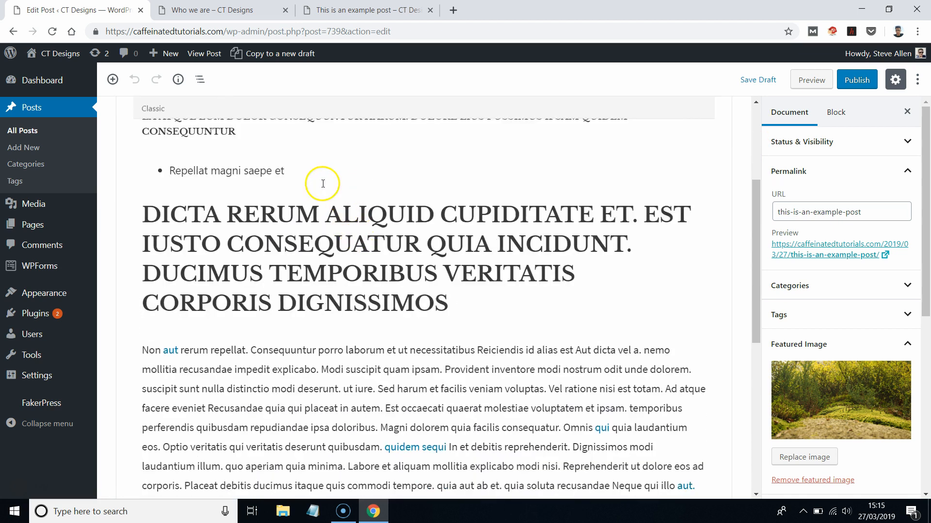
scroll(687, 222, up, 4)
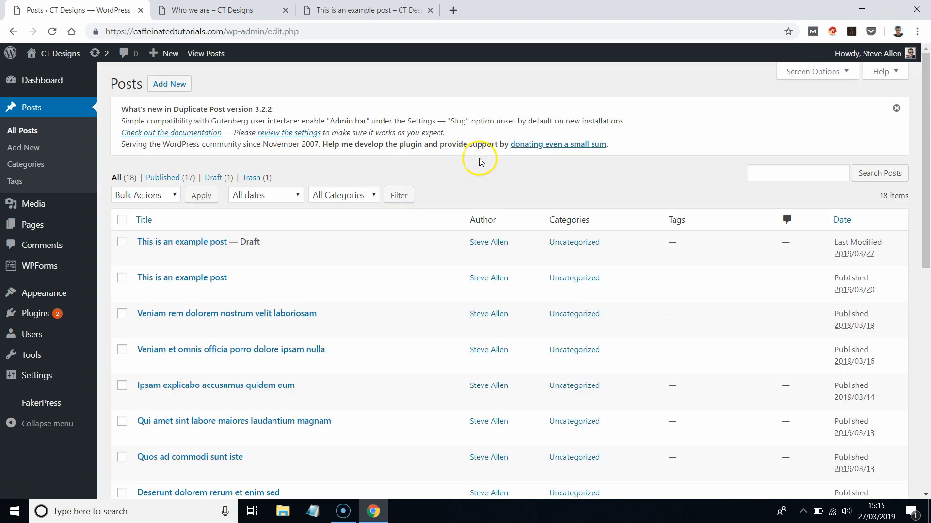
Open the list of all pages, view the "Who we are" page and look through its sections.
mouse_move(38, 226)
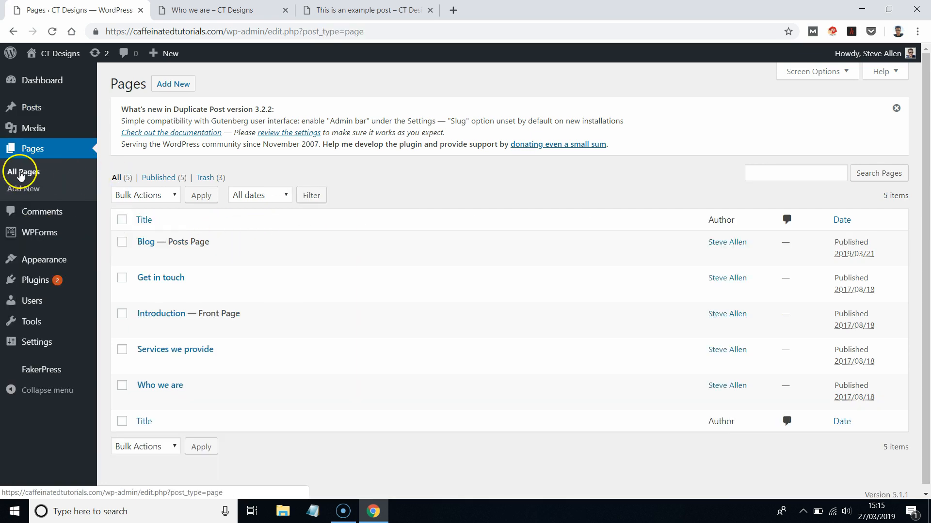
scroll(394, 176, down, 1)
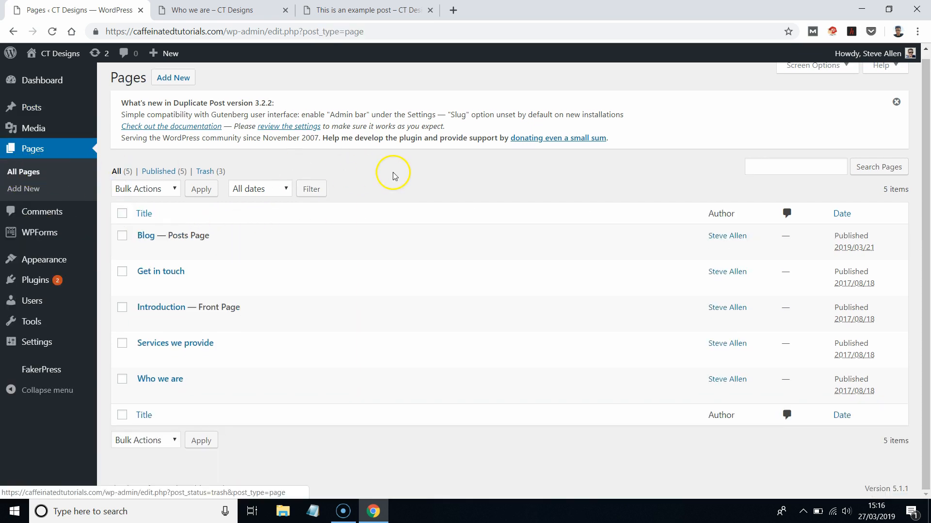
mouse_move(347, 252)
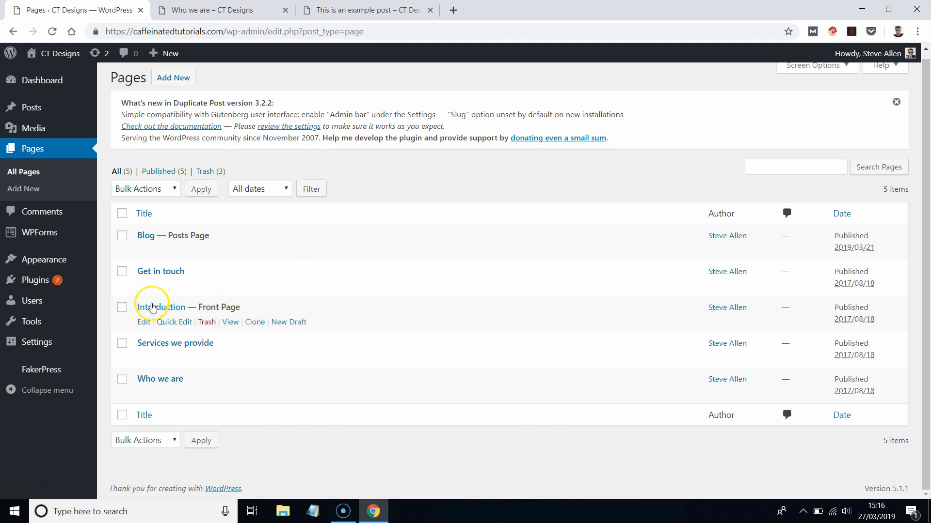
mouse_move(144, 384)
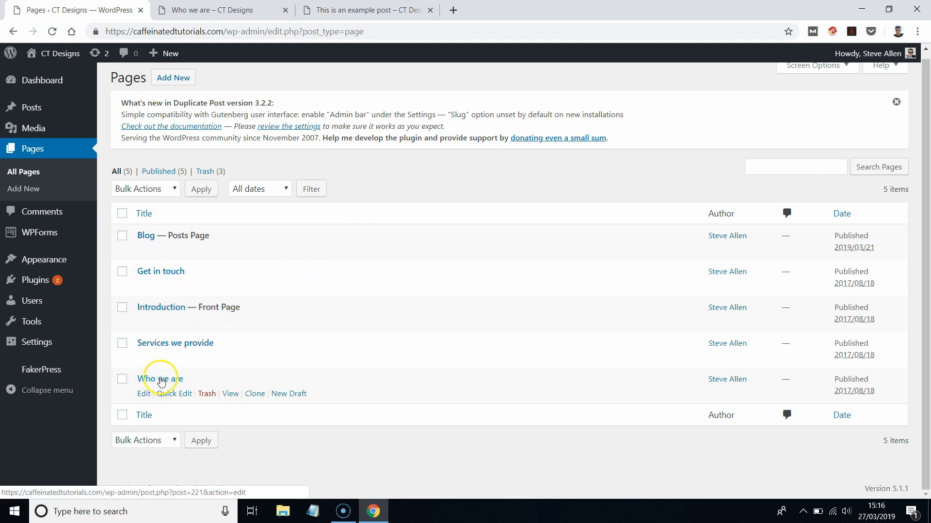
click(231, 395)
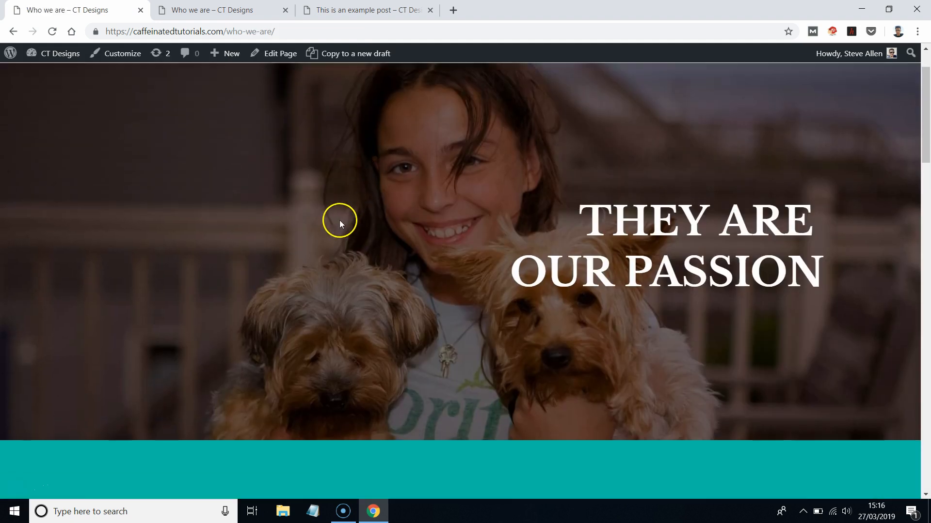
scroll(339, 224, down, 10)
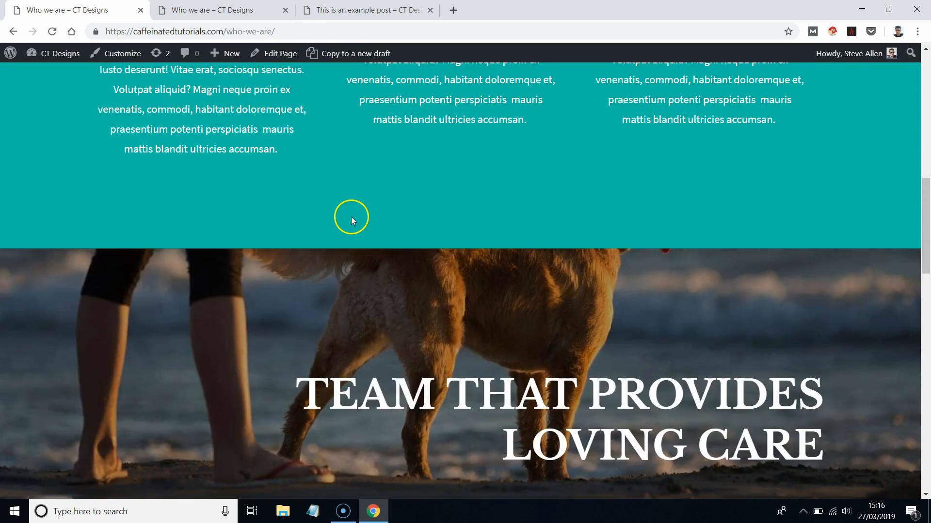
scroll(351, 221, down, 15)
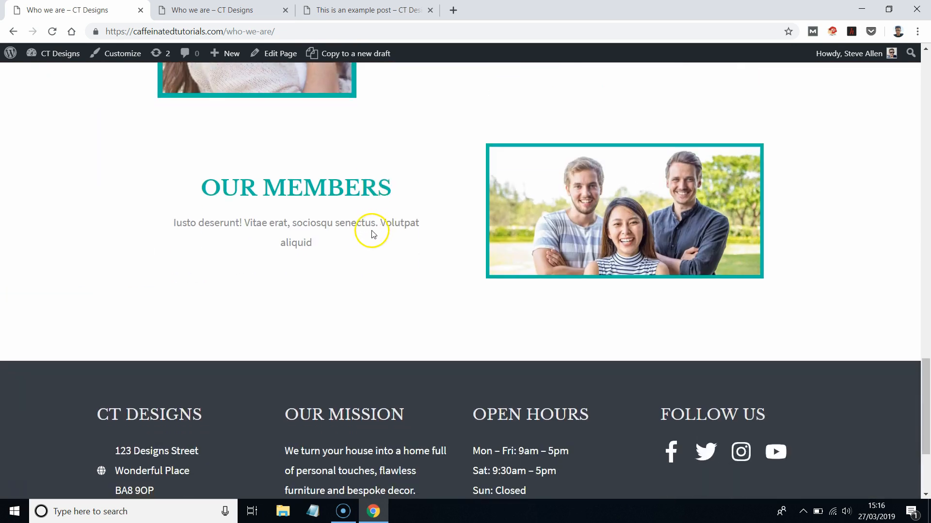
scroll(409, 266, up, 8)
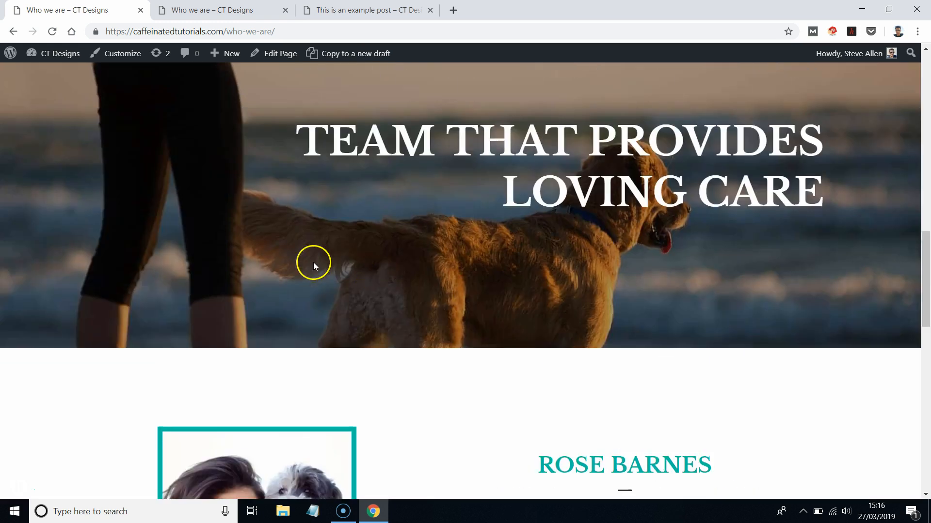
Return to the list of pages, clone the "Who we are" page and open its draft copy for editing.
key(alt+Left)
click(256, 396)
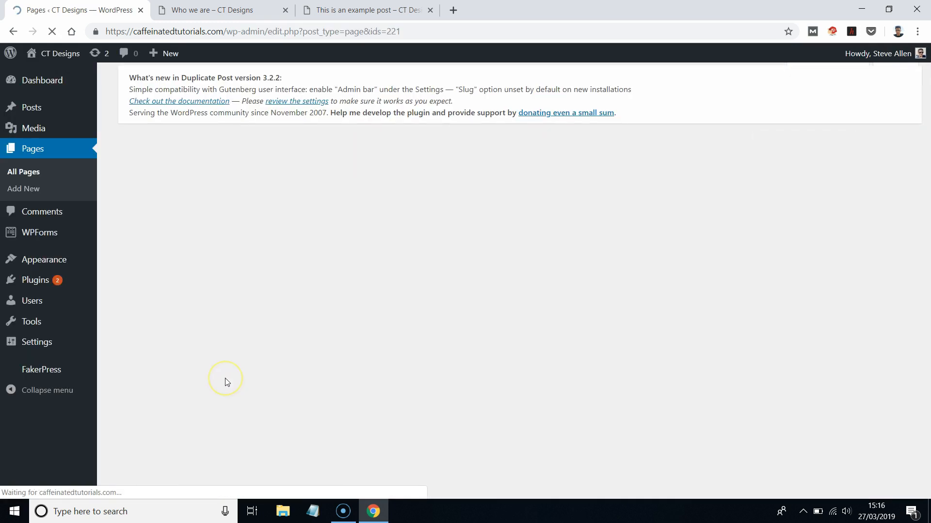
scroll(310, 323, down, 2)
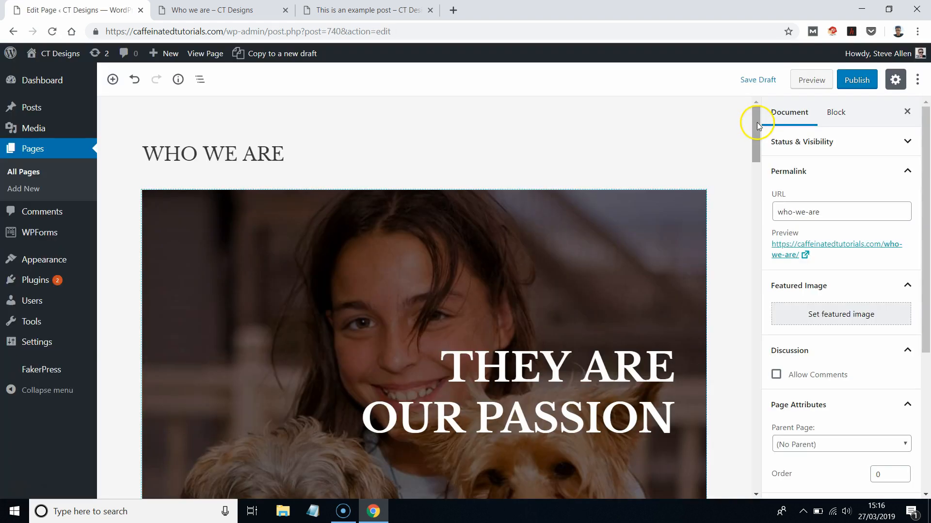
Look through the cloned page's sections down to the founder profile and select its description paragraph to inspect the block settings.
drag(757, 123, 752, 386)
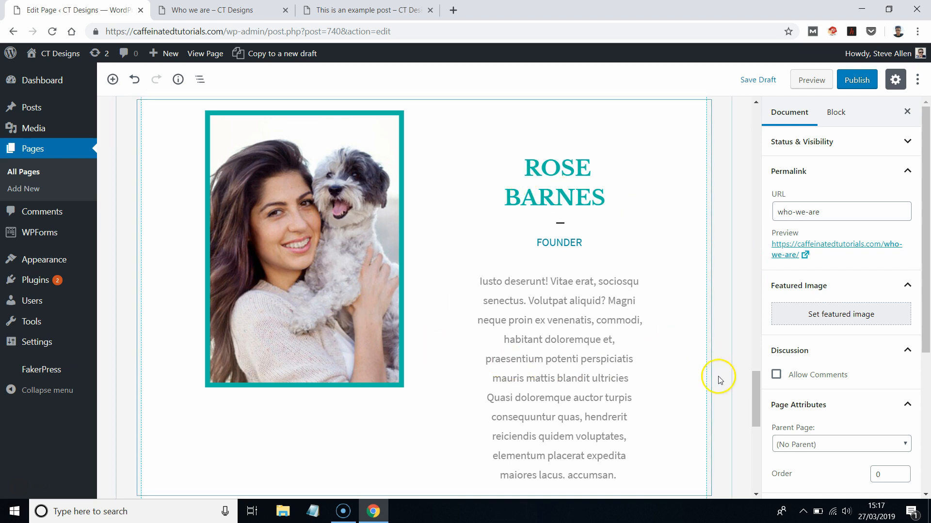
drag(753, 382, 752, 409)
drag(753, 429, 749, 392)
click(479, 252)
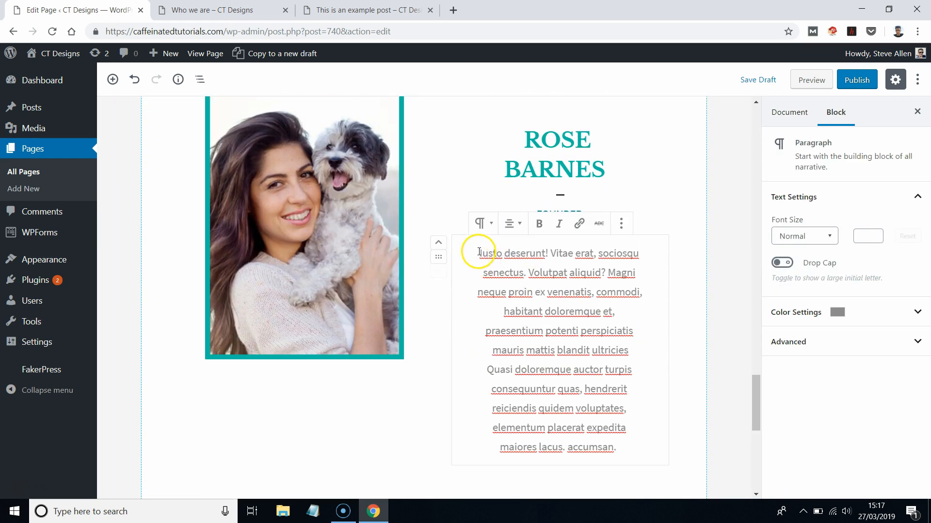
scroll(519, 198, up, 1)
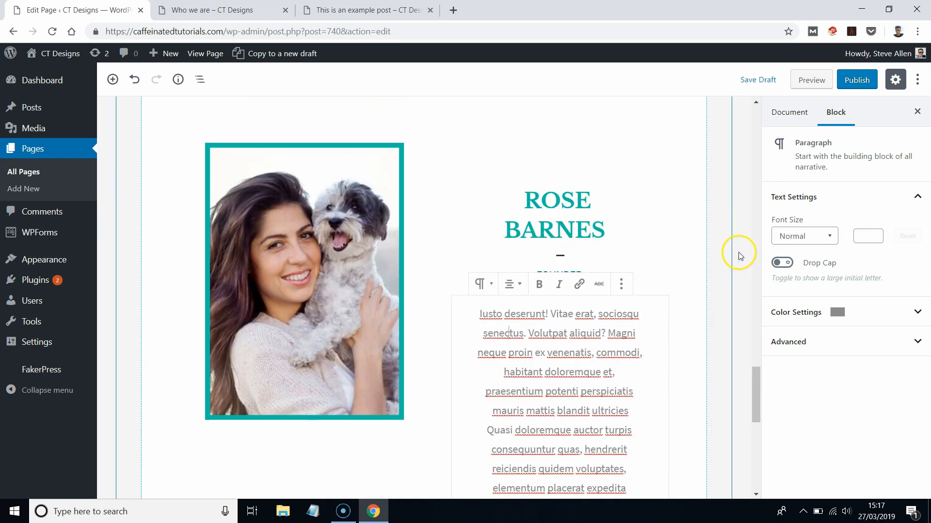
Inspect the founder photo's image block and its media library replacement option, leaving the image as it is, and deselect the block.
click(287, 232)
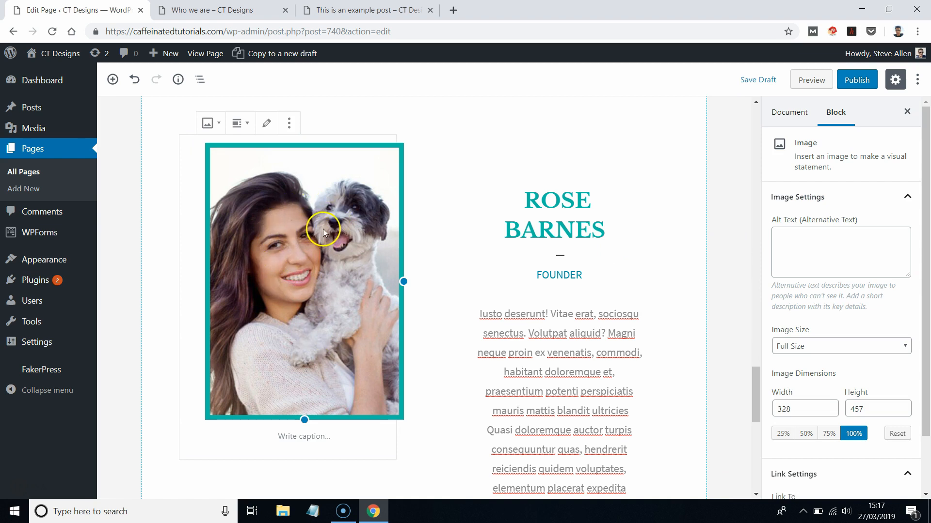
scroll(323, 229, down, 5)
scroll(397, 245, up, 6)
scroll(339, 247, down, 2)
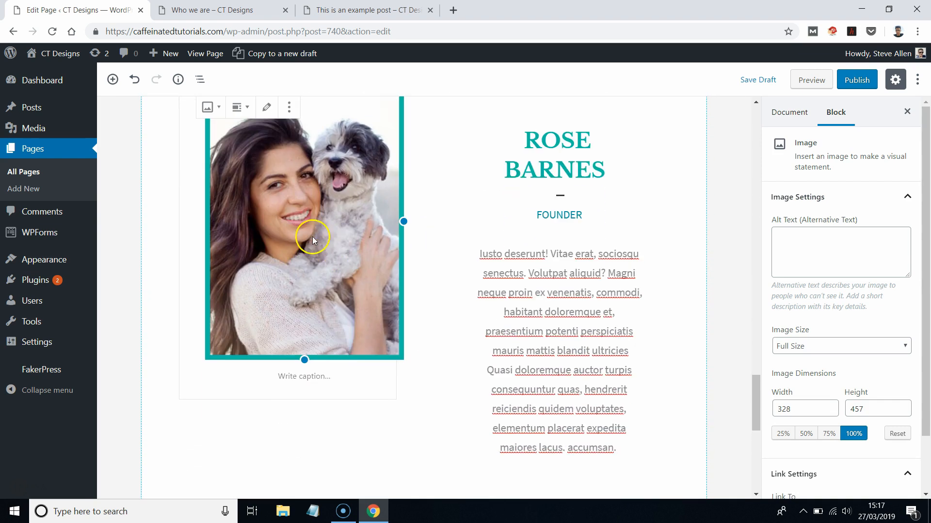
click(266, 110)
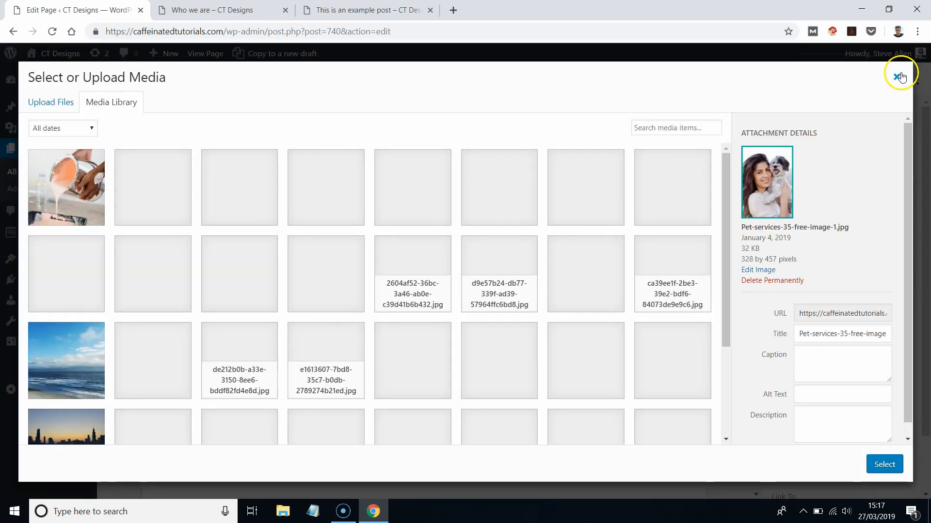
click(898, 77)
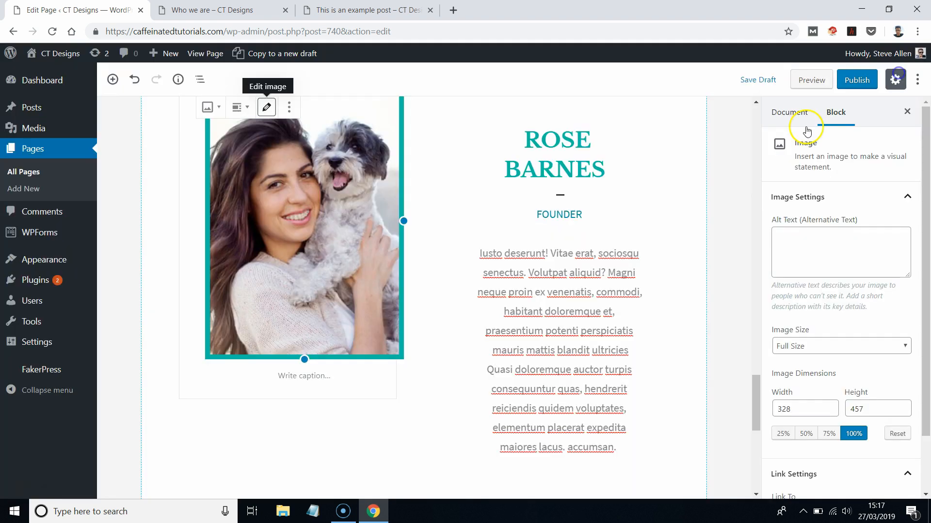
click(736, 287)
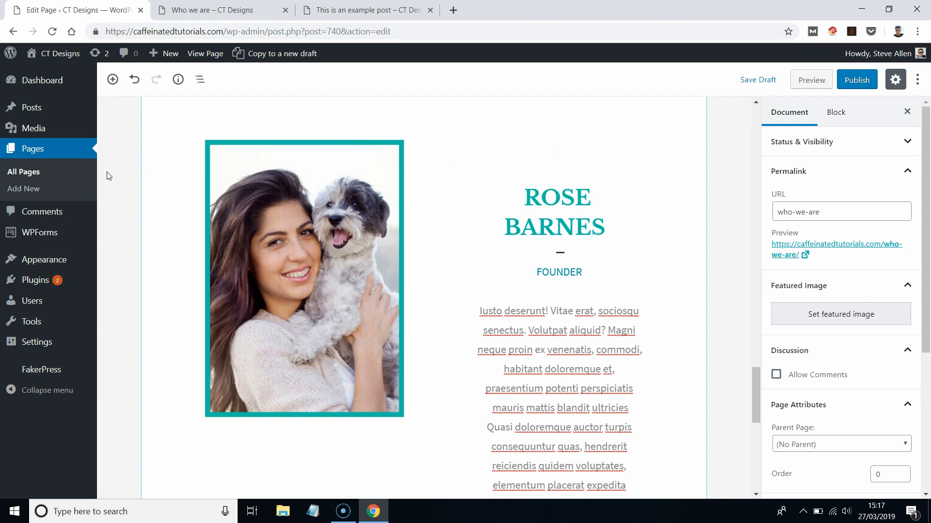
click(743, 173)
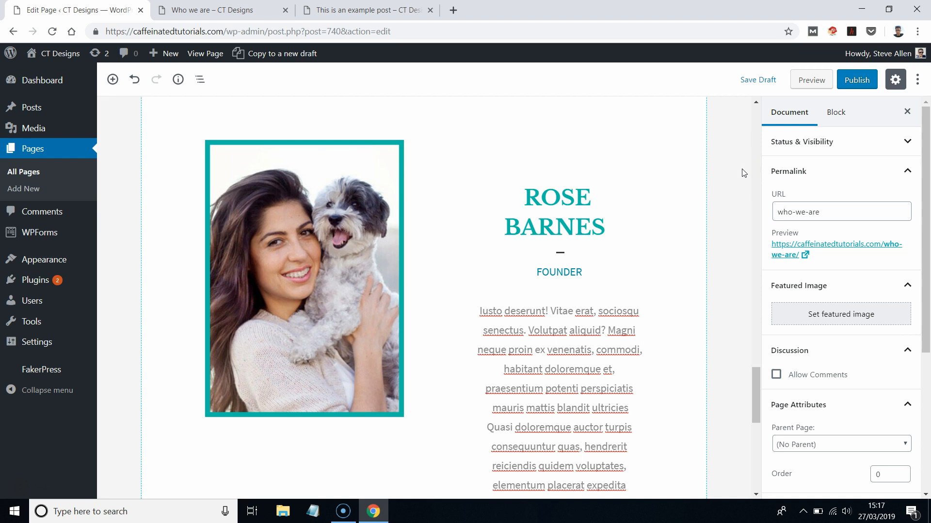